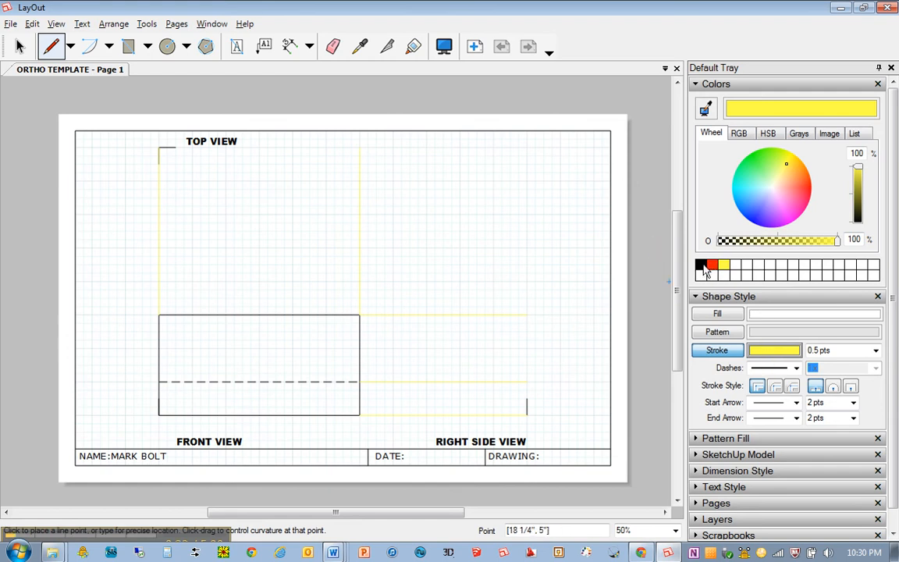
Try the saved red and yellow swatches and set the line stroke colour to black
{"action": "left_click", "coordinate": [701, 265]}
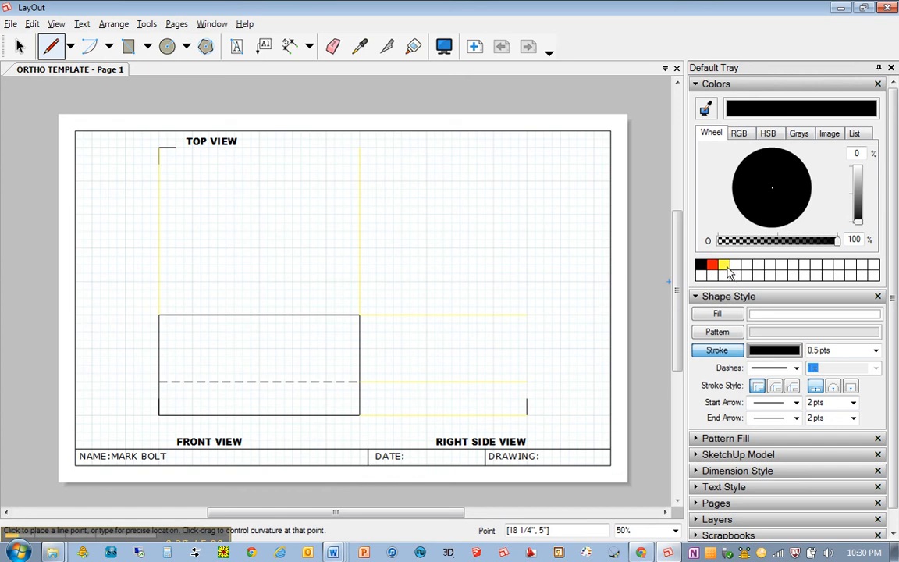
{"action": "left_click", "coordinate": [725, 266]}
{"action": "left_click", "coordinate": [713, 266]}
{"action": "left_click", "coordinate": [701, 266]}
{"action": "left_click", "coordinate": [713, 266]}
{"action": "left_click", "coordinate": [725, 267]}
{"action": "left_click", "coordinate": [713, 266]}
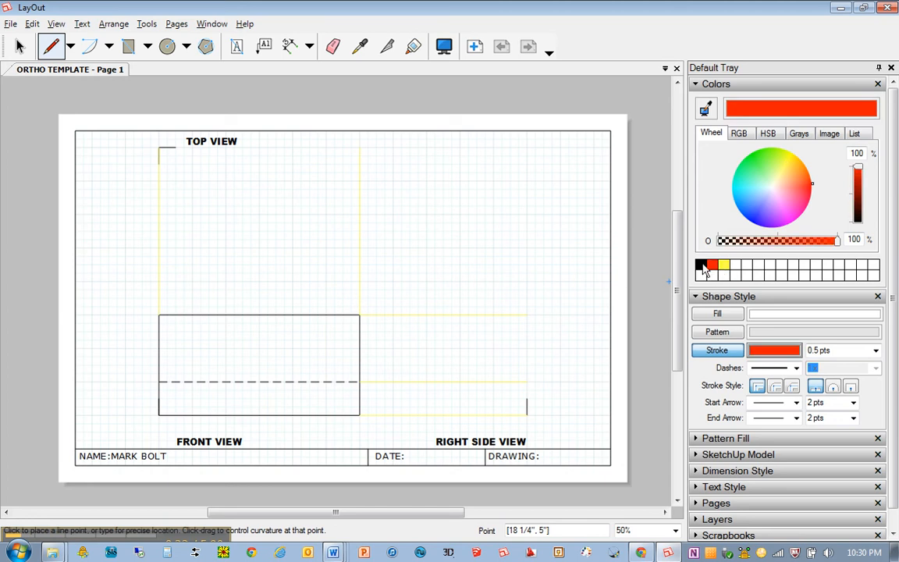
{"action": "left_click", "coordinate": [701, 266]}
{"action": "left_click", "coordinate": [713, 266]}
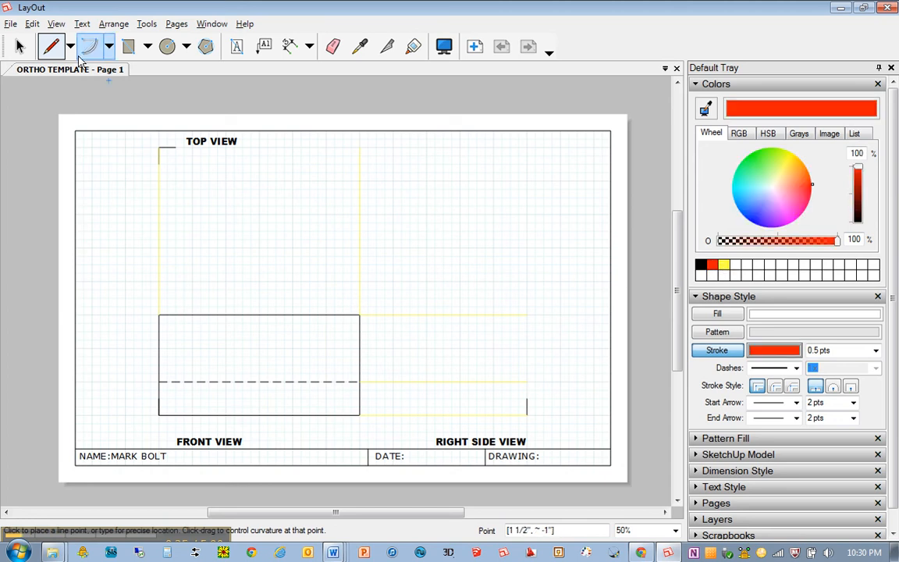
{"action": "left_click", "coordinate": [701, 267]}
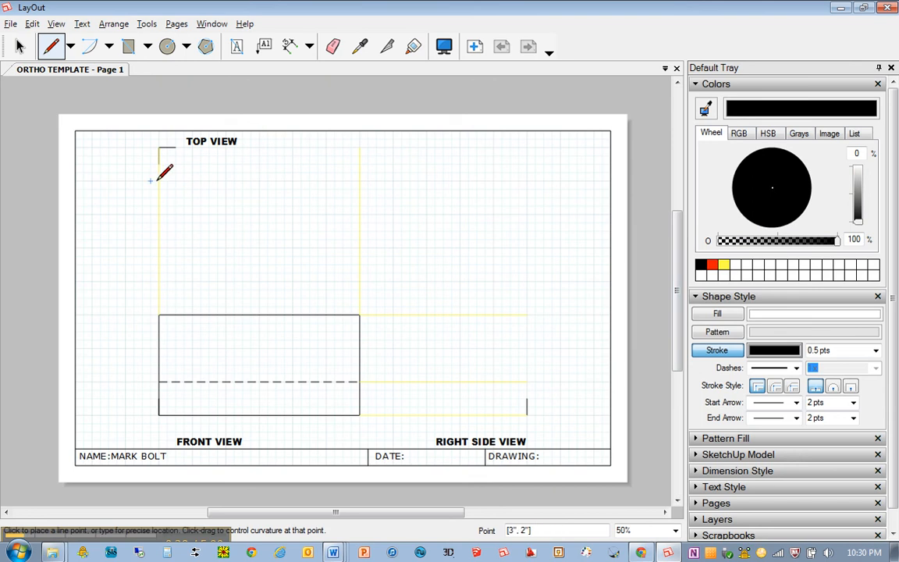
Check ORTHO3 in the Word worksheet ORTHO1-4 and draw its 3" by 3" right side outline in LayOut, with a centred notch 1" wide, 2" deep
{"action": "mouse_move", "coordinate": [332, 550]}
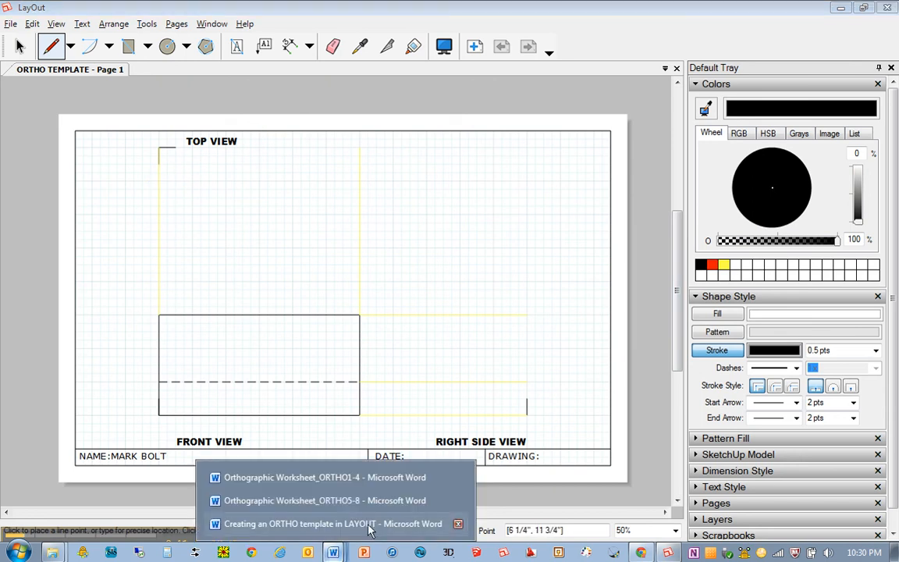
{"action": "left_click", "coordinate": [370, 478]}
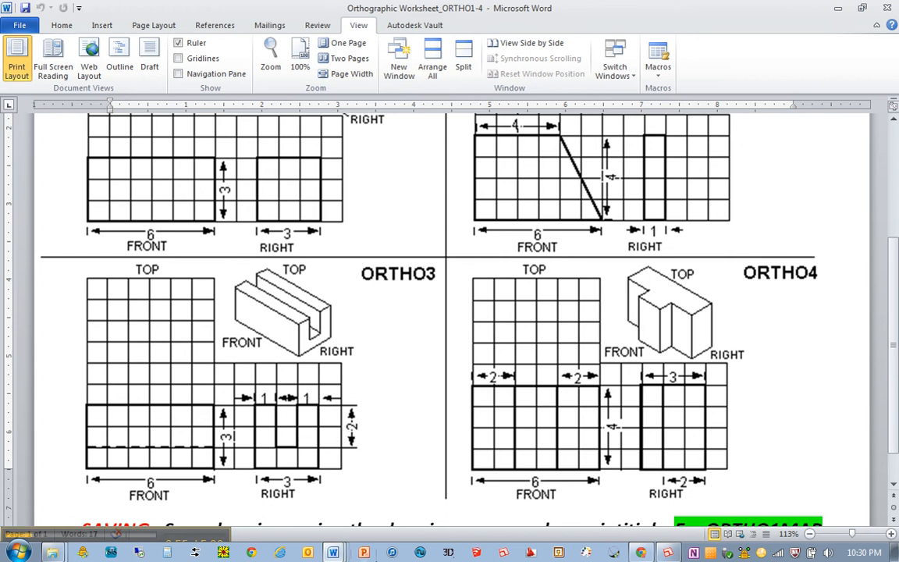
{"action": "left_click", "coordinate": [583, 550]}
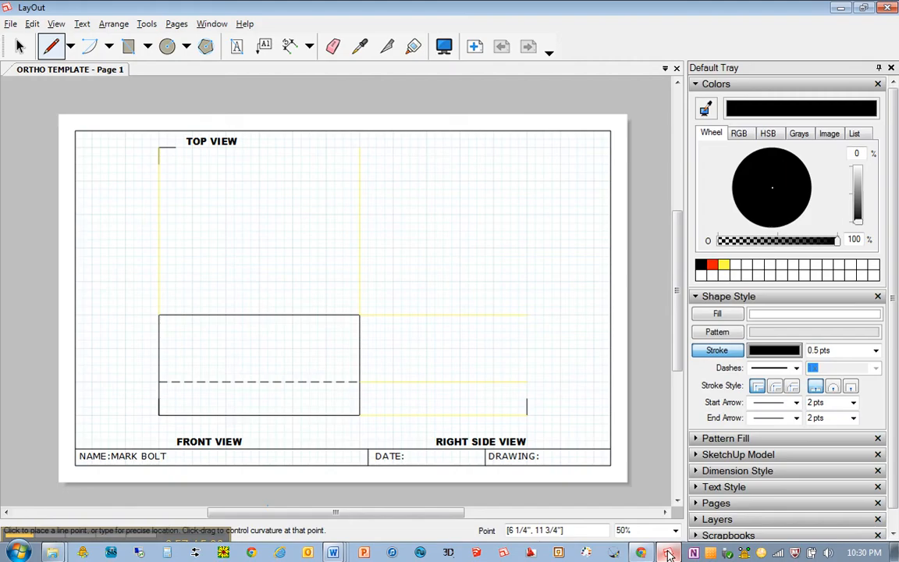
{"action": "left_click", "coordinate": [526, 414]}
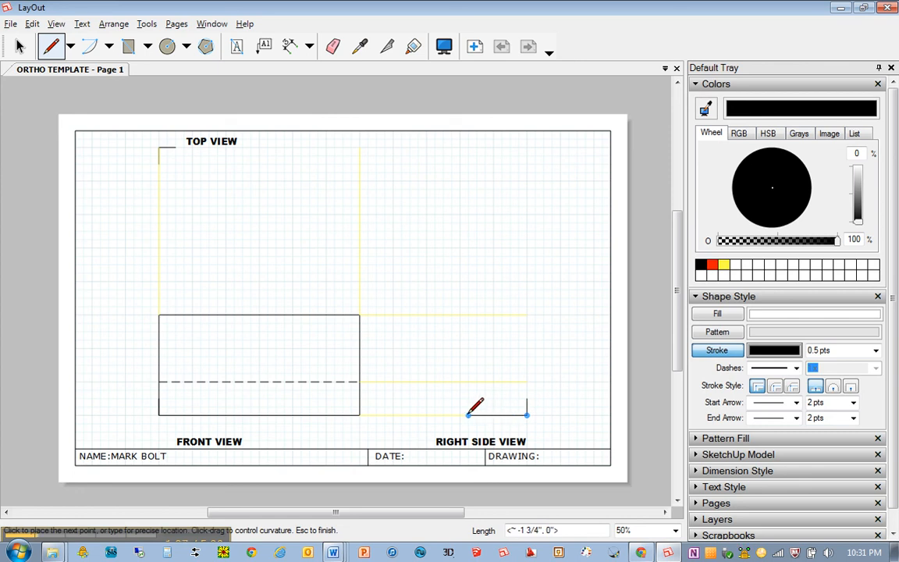
{"action": "key", "text": "Return"}
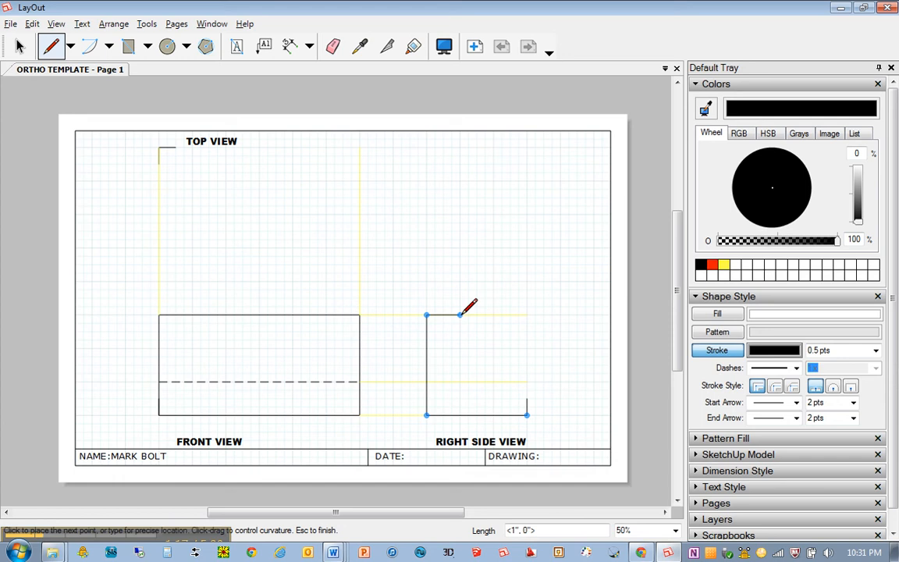
{"action": "left_click", "coordinate": [460, 382]}
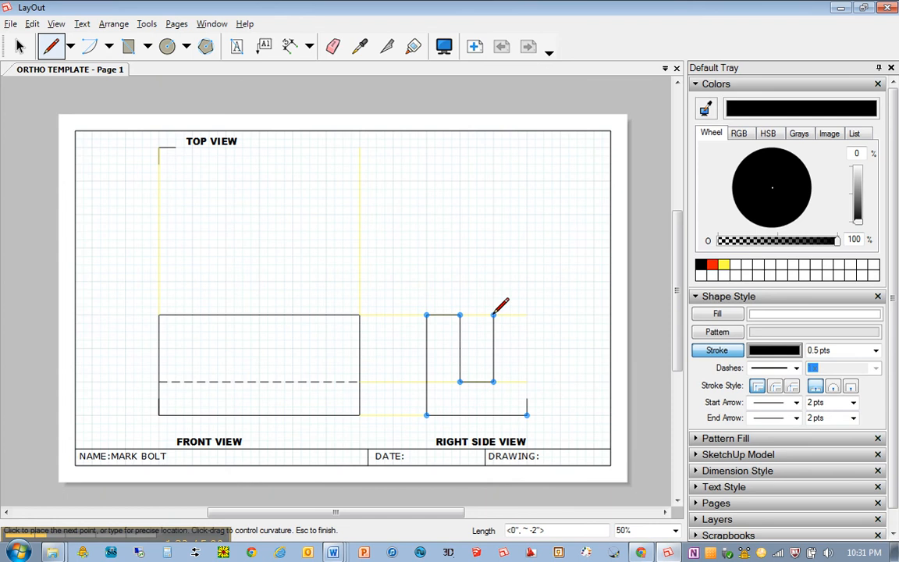
{"action": "left_click", "coordinate": [493, 314]}
{"action": "left_click", "coordinate": [528, 314]}
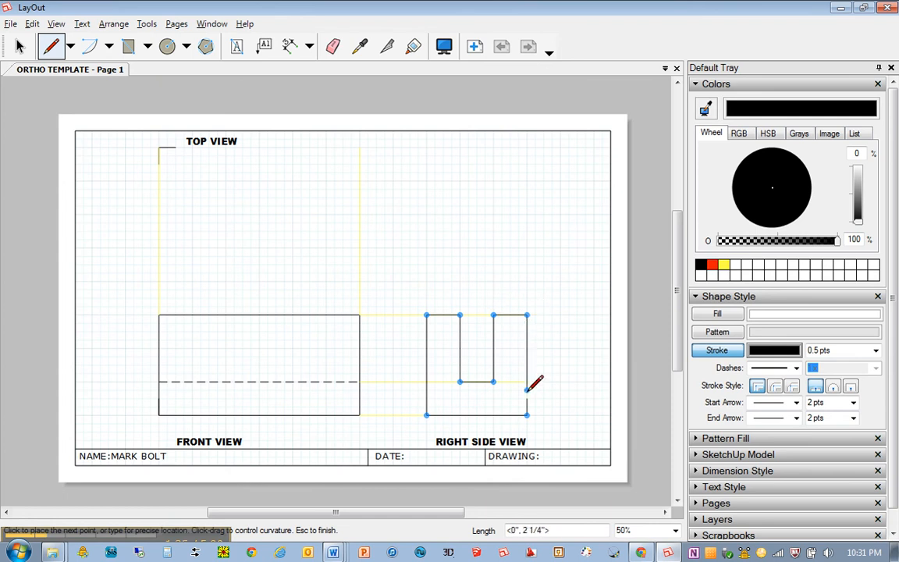
{"action": "left_click", "coordinate": [527, 414]}
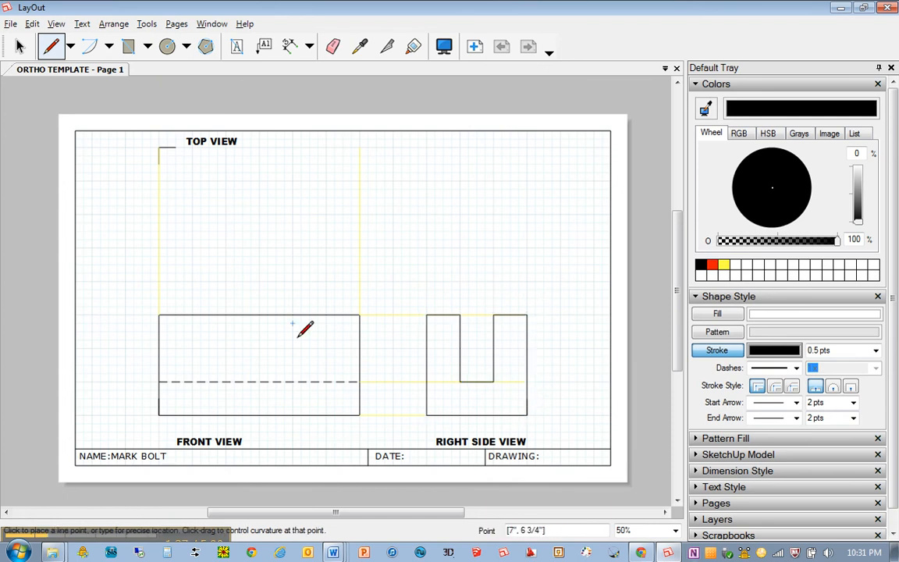
Recheck ORTHO3 in the Word worksheet and draw the top view's outer rectangle in LayOut, 6" wide and 3" high, from the corner mark
{"action": "mouse_move", "coordinate": [336, 554]}
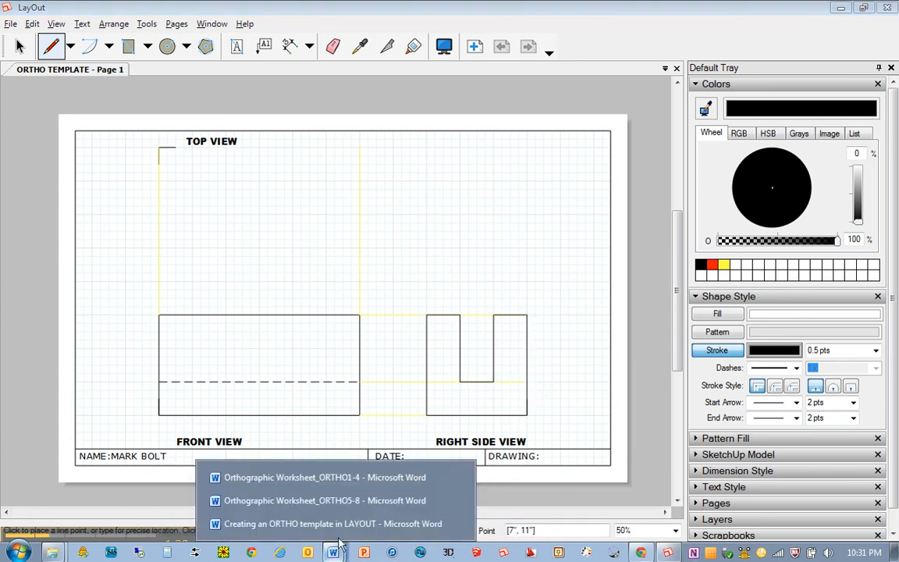
{"action": "left_click", "coordinate": [355, 475]}
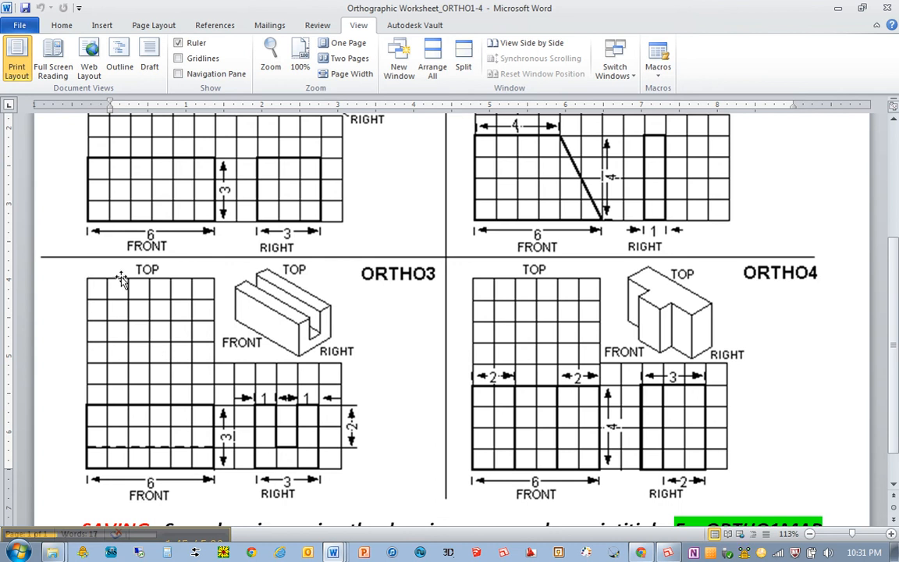
{"action": "left_click", "coordinate": [669, 553]}
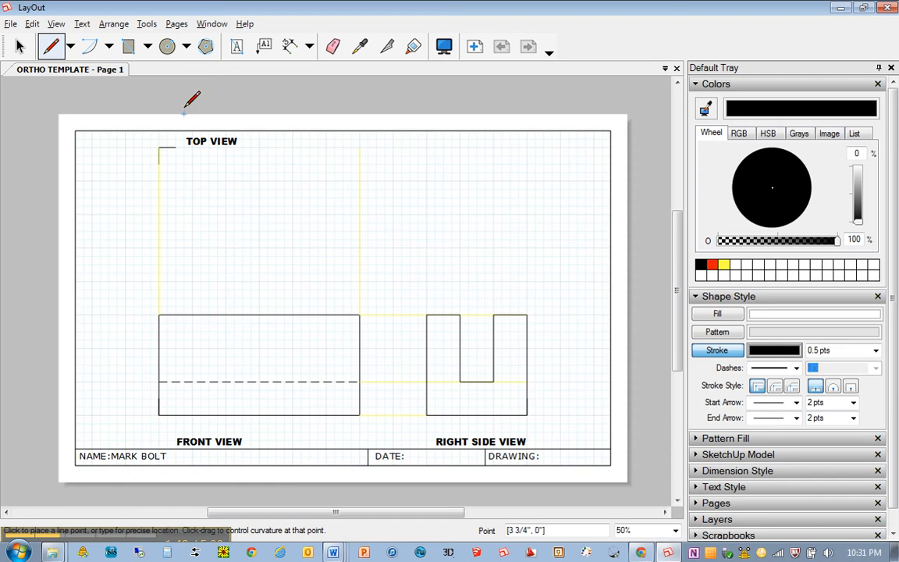
{"action": "left_click", "coordinate": [158, 148]}
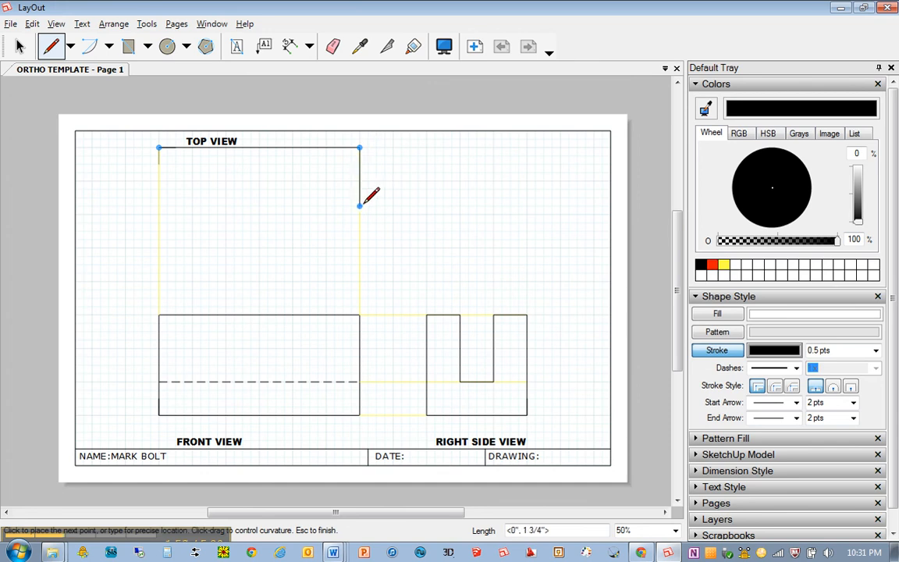
{"action": "key", "text": "Return"}
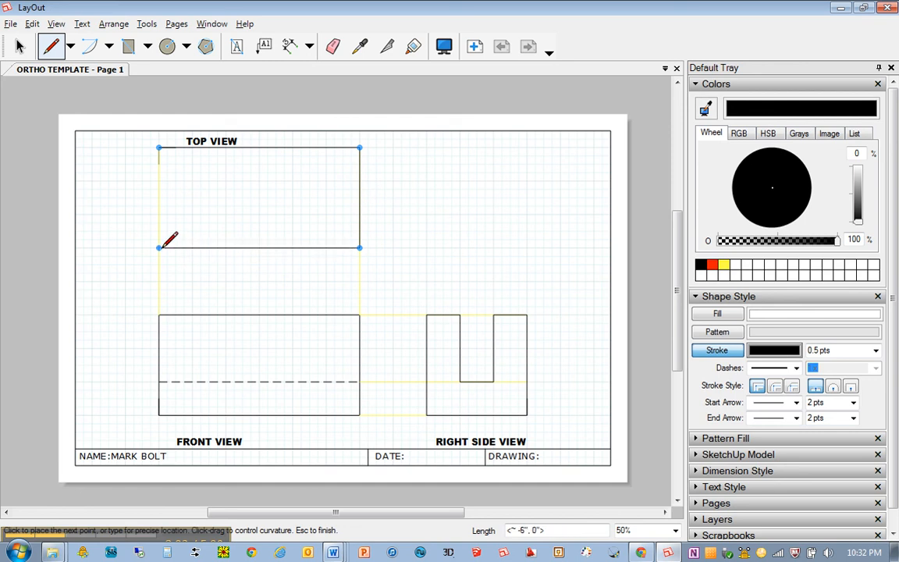
{"action": "left_click", "coordinate": [160, 248]}
{"action": "left_click", "coordinate": [159, 148]}
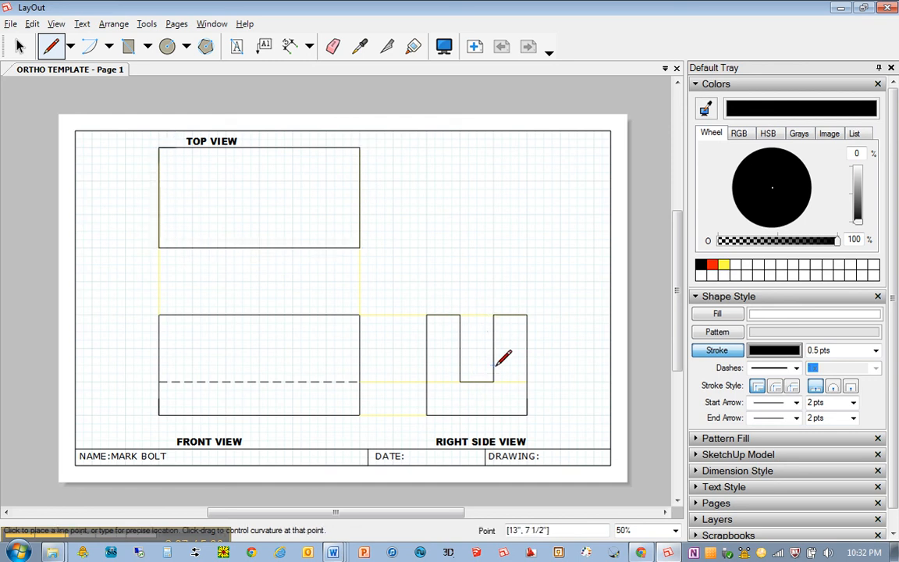
Review the ORTHO3 groove in the Word worksheet and draw two horizontal lines across LayOut's top view, 1" and 2" below its upper edge
{"action": "mouse_move", "coordinate": [334, 552]}
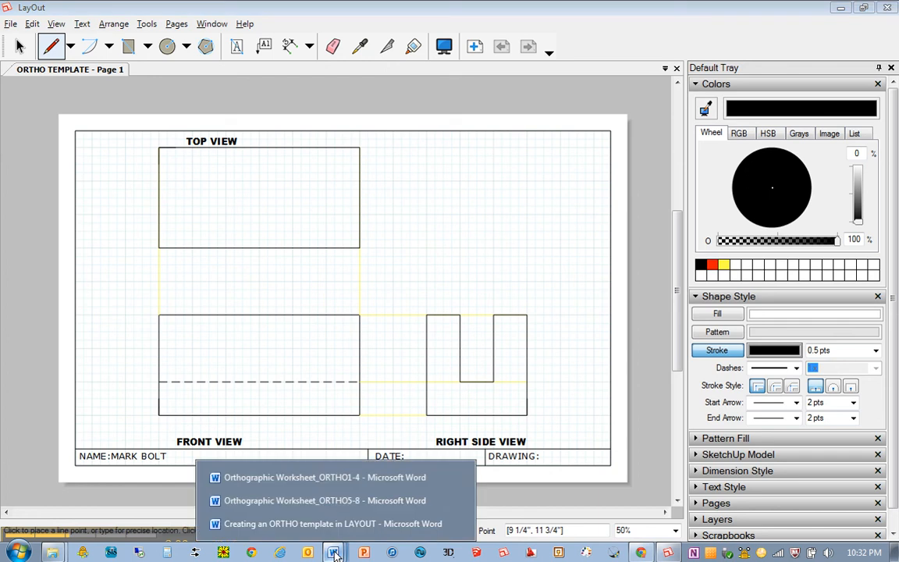
{"action": "left_click", "coordinate": [326, 478]}
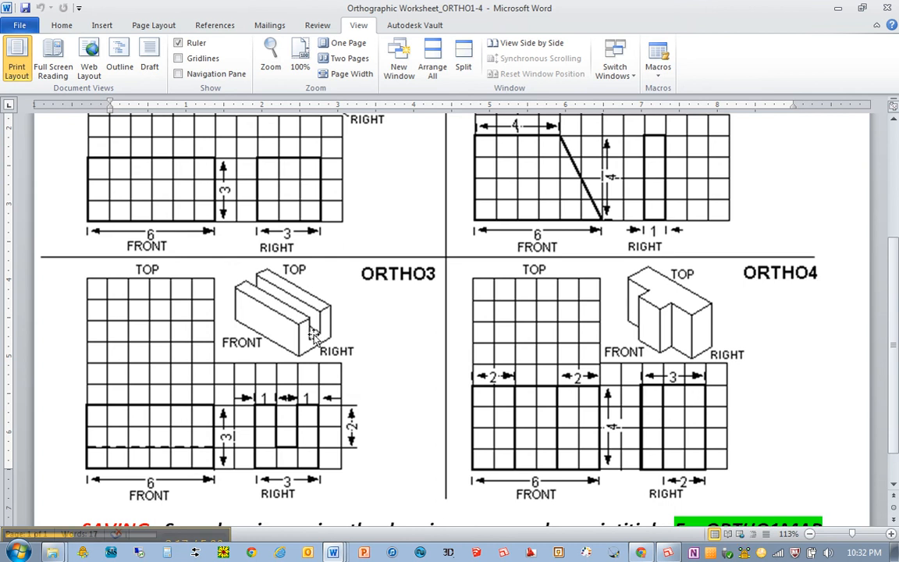
{"action": "left_click", "coordinate": [667, 553]}
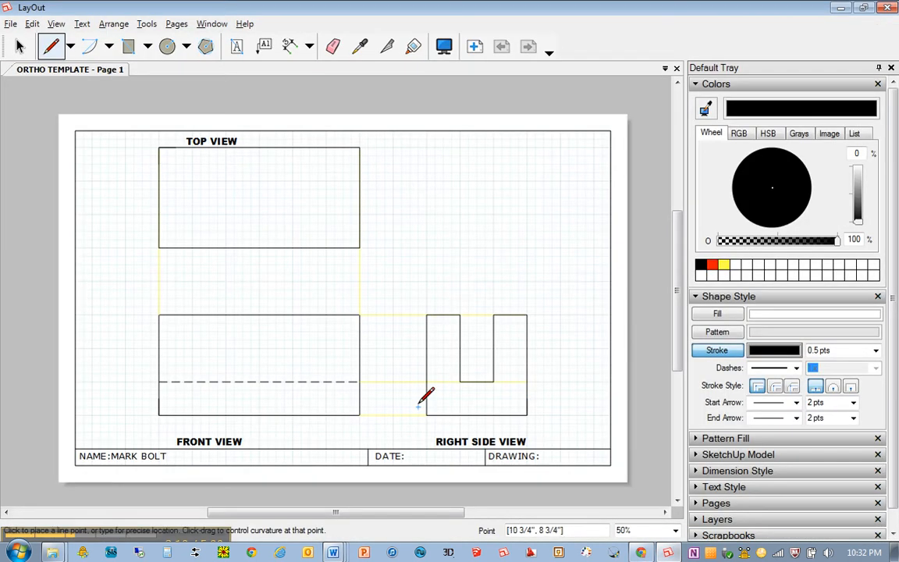
{"action": "left_click", "coordinate": [158, 181]}
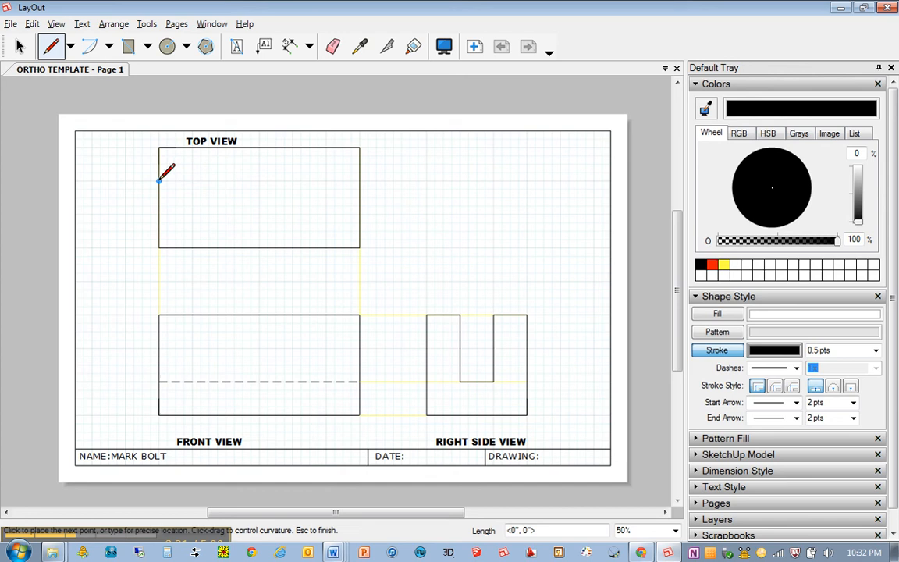
{"action": "double_click", "coordinate": [359, 181]}
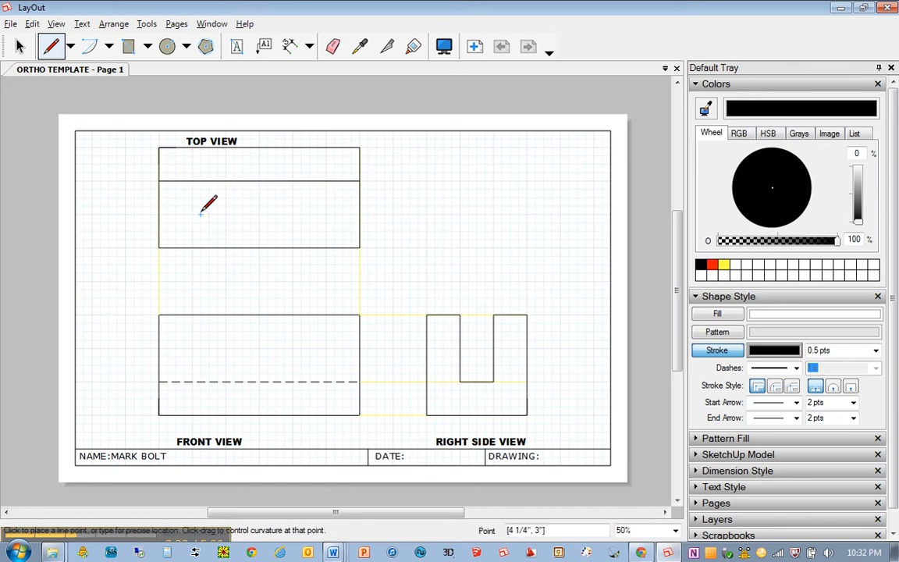
{"action": "left_click", "coordinate": [158, 214]}
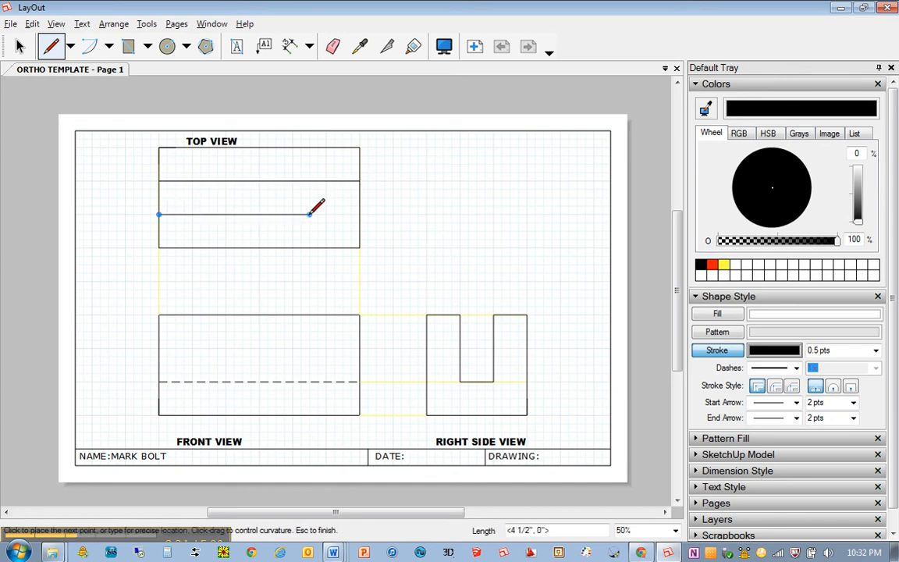
{"action": "double_click", "coordinate": [360, 214]}
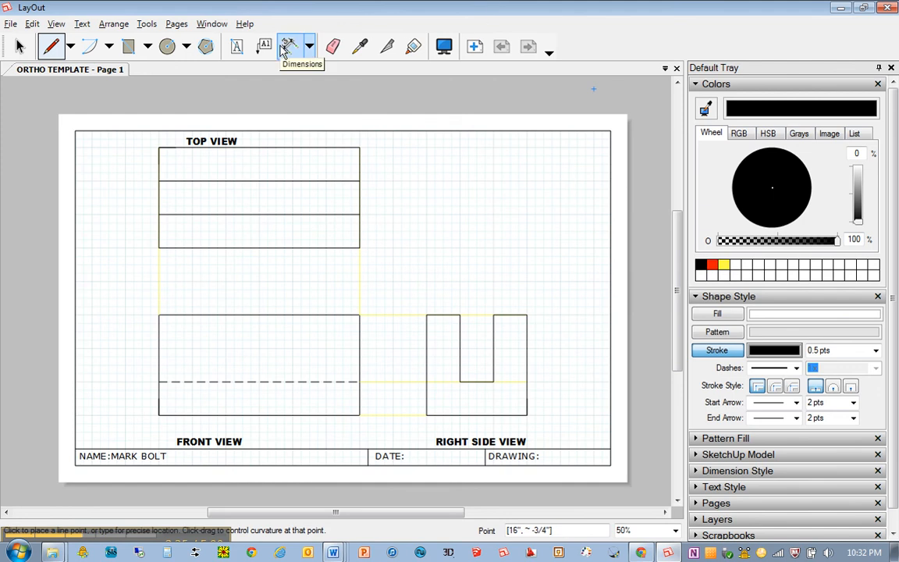
Check ORTHO3's dimensions in the Word worksheet and add a linear dimension for the front view's width in LayOut, offset 1/2" below its lower edge
{"action": "left_click", "coordinate": [309, 48]}
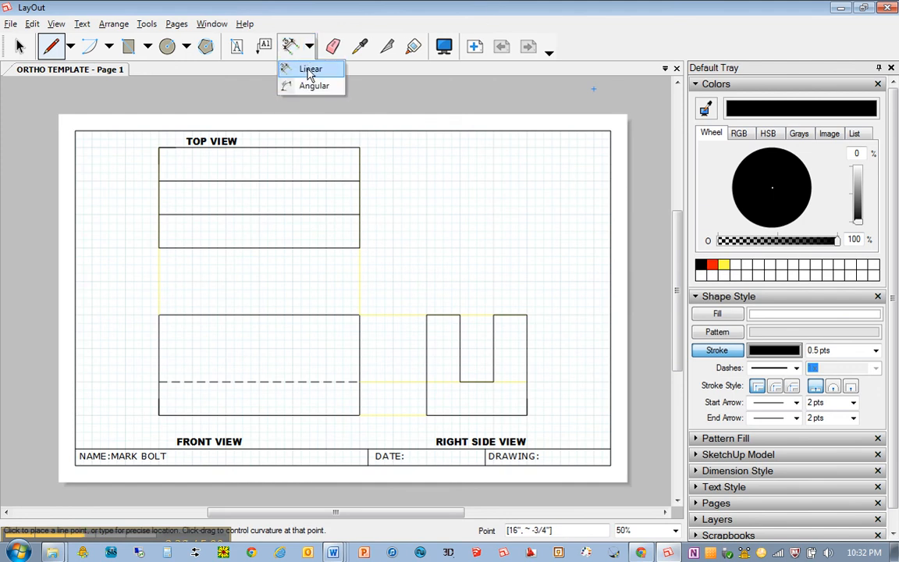
{"action": "left_click", "coordinate": [311, 72]}
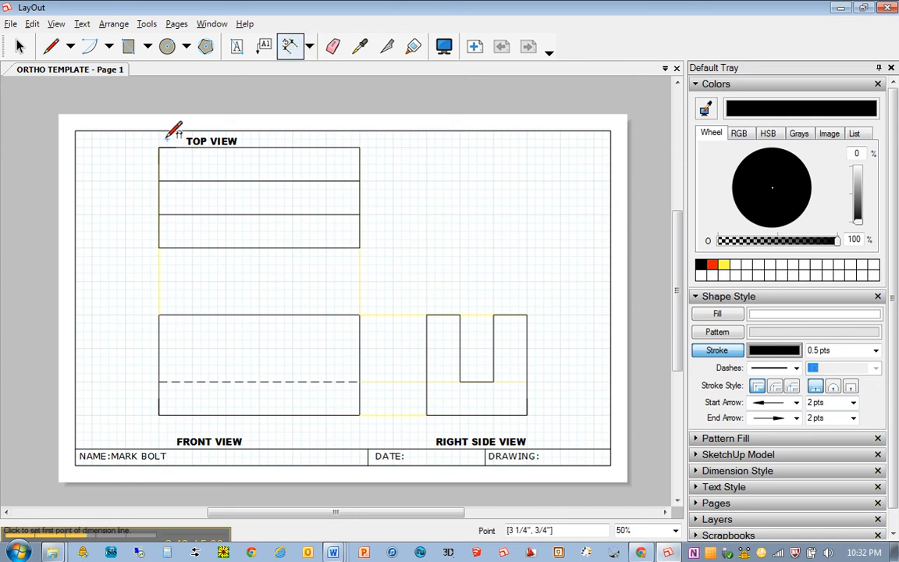
{"action": "left_click", "coordinate": [333, 552]}
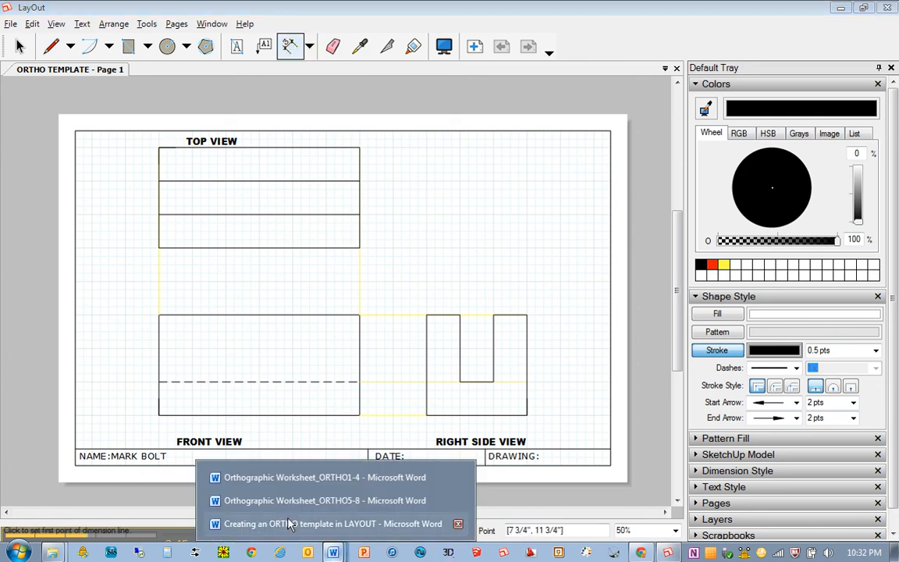
{"action": "left_click", "coordinate": [318, 478]}
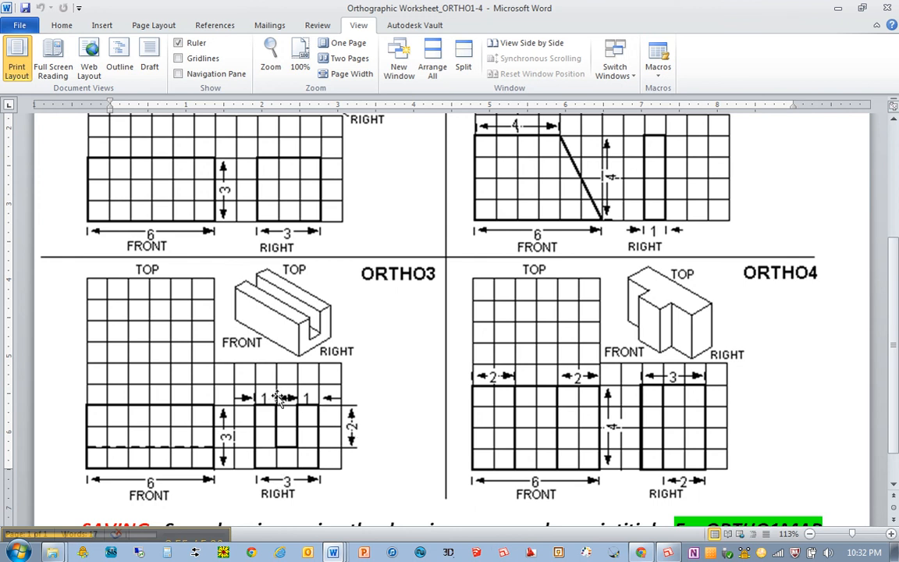
{"action": "left_click", "coordinate": [670, 553]}
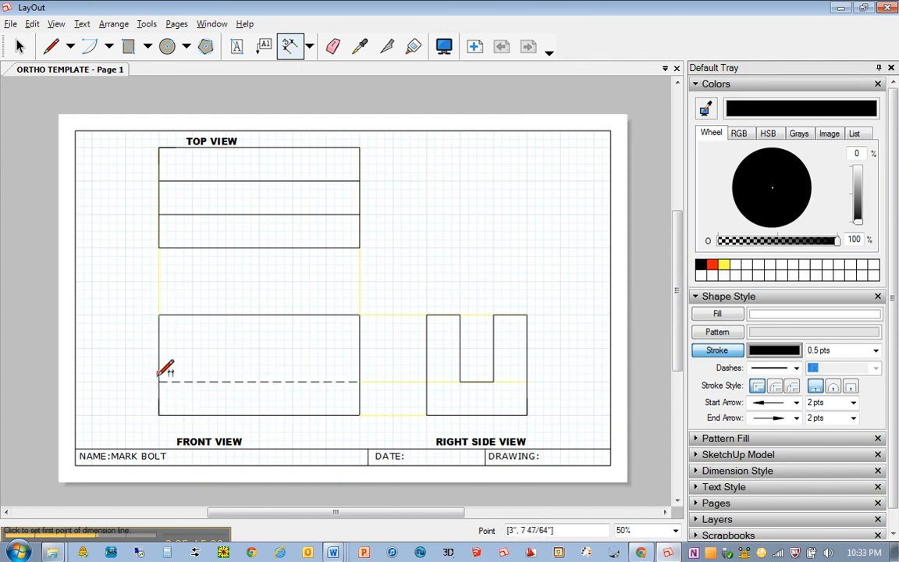
{"action": "left_click", "coordinate": [159, 414]}
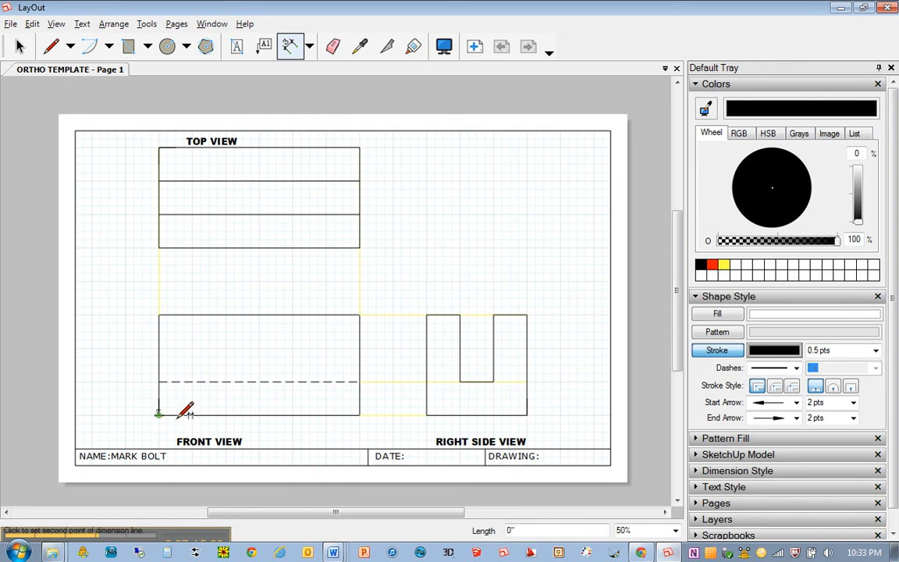
{"action": "left_click", "coordinate": [359, 414]}
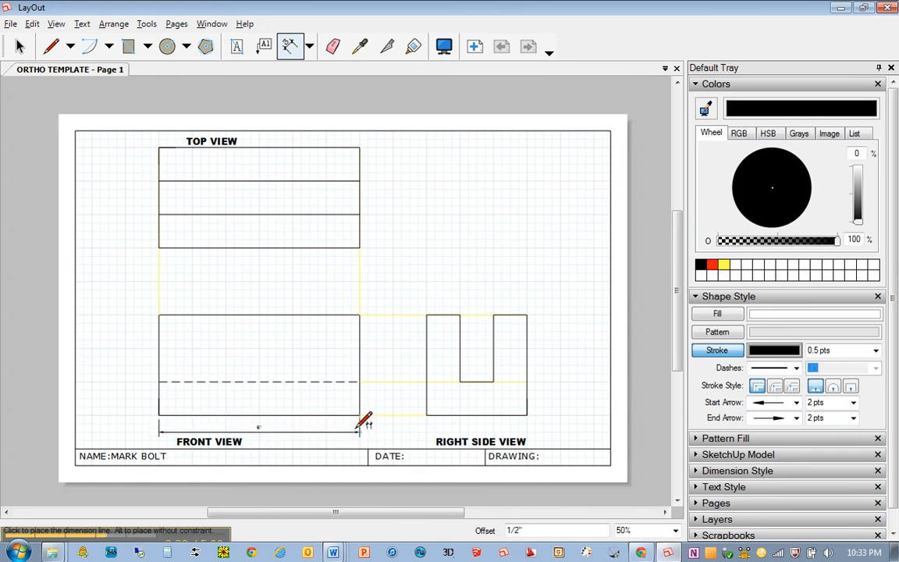
{"action": "left_click", "coordinate": [358, 428]}
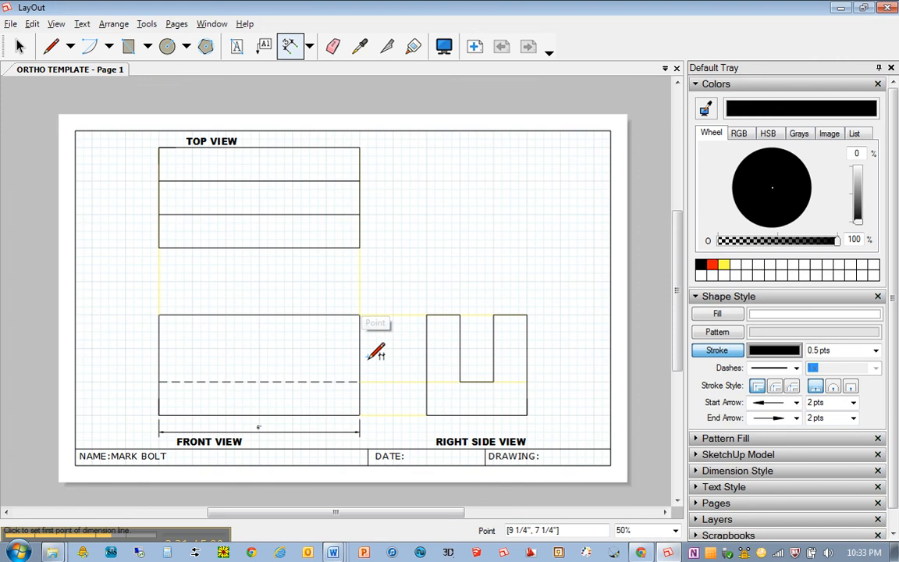
Add a linear dimension for the front view's height, offset 1/2" outside its right edge
{"action": "left_click", "coordinate": [360, 415]}
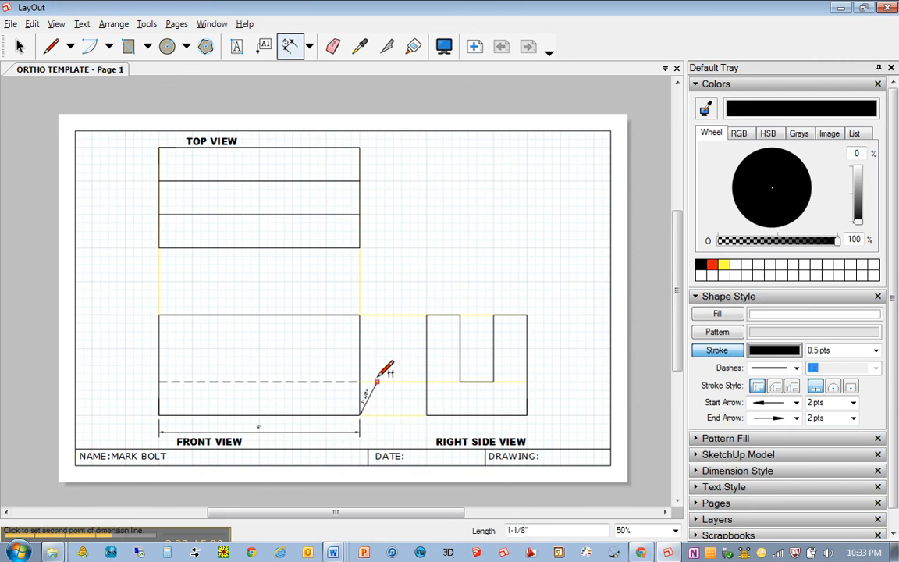
{"action": "left_click", "coordinate": [361, 314]}
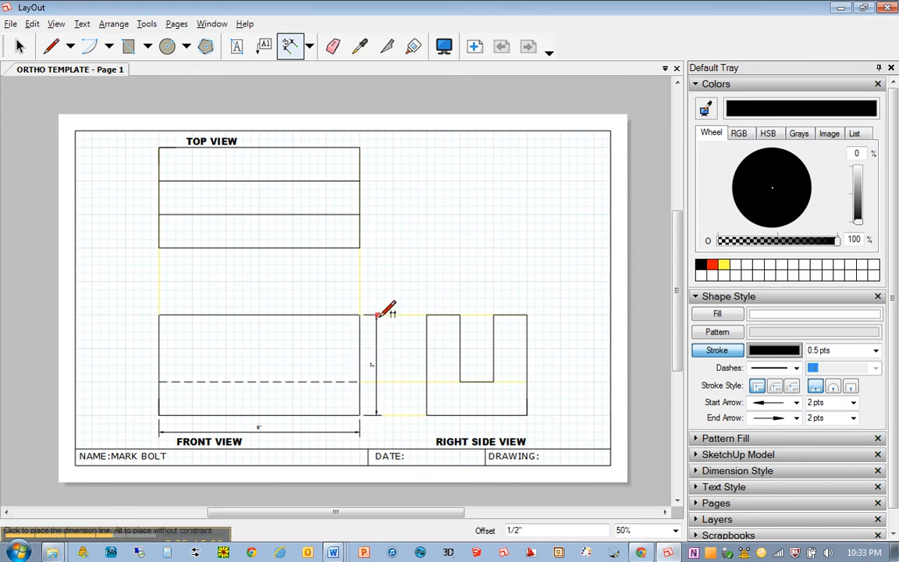
{"action": "left_click", "coordinate": [378, 315]}
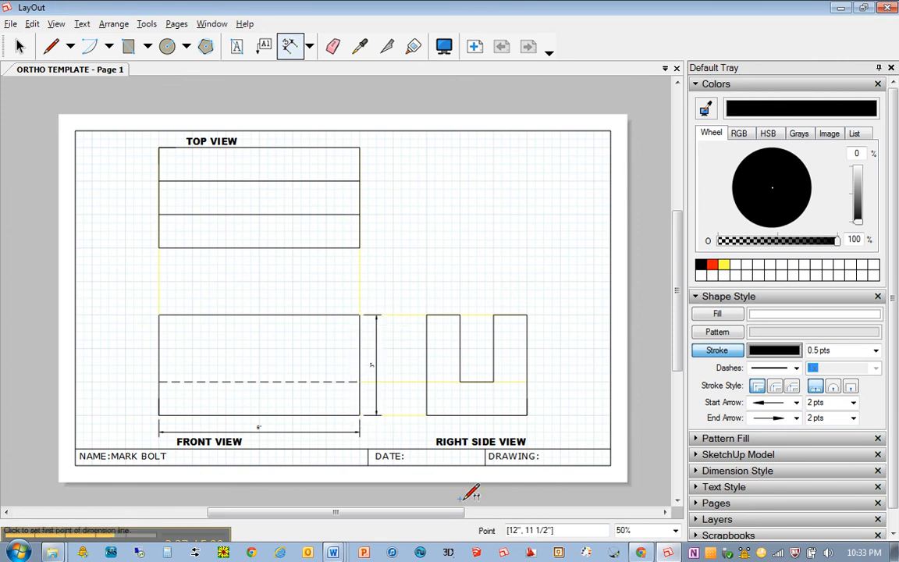
Check ORTHO3 in the Word worksheet ORTHO1-4 and dimension the right side view's overall width in LayOut, about 1/2" below its lower edge
{"action": "left_click", "coordinate": [334, 553]}
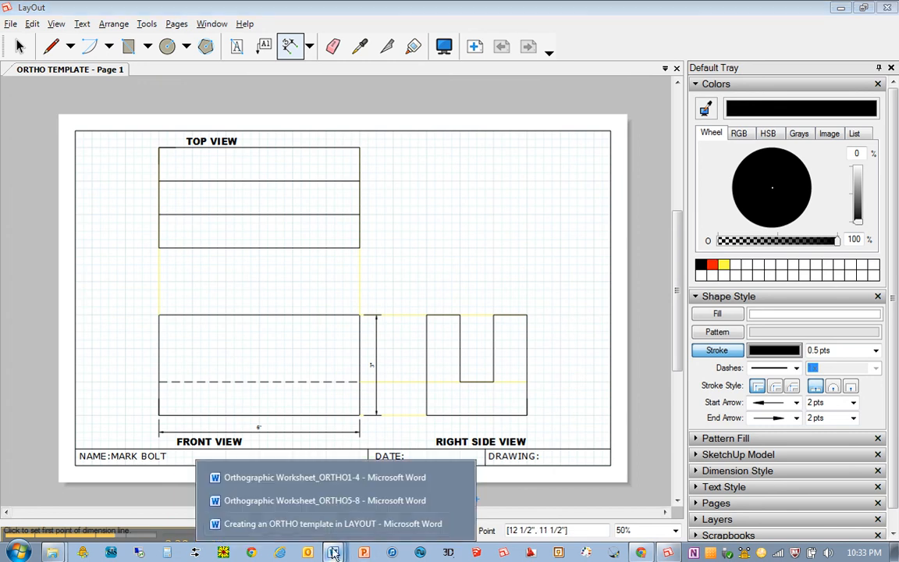
{"action": "left_click", "coordinate": [334, 477]}
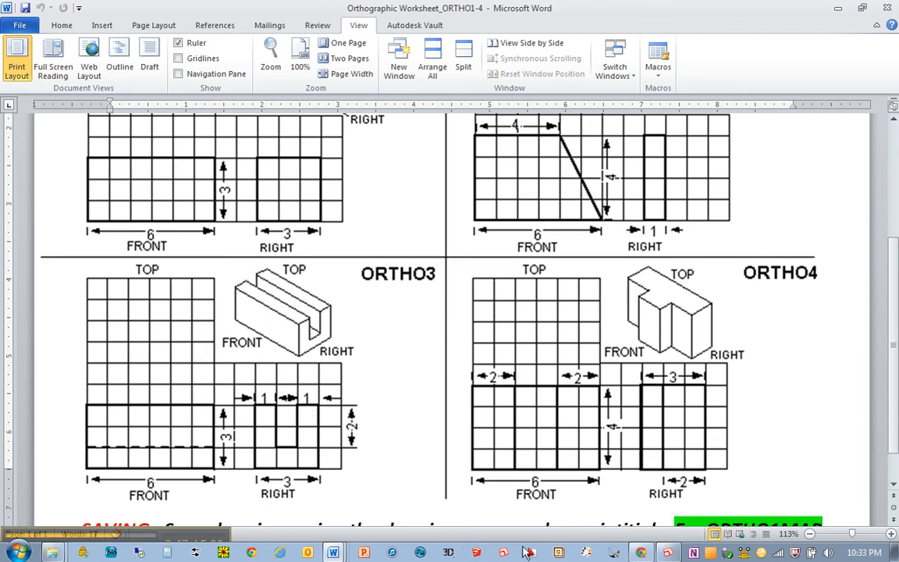
{"action": "left_click", "coordinate": [668, 552]}
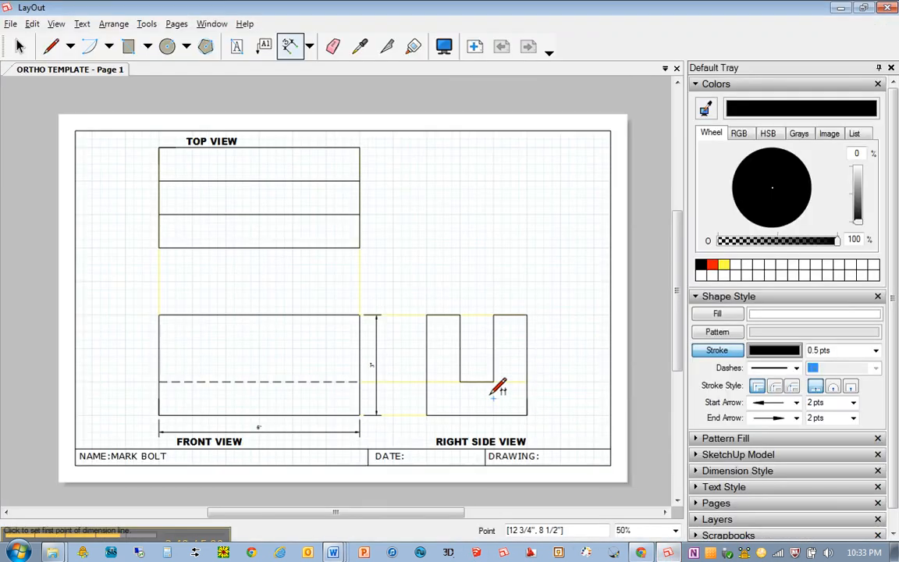
{"action": "left_click", "coordinate": [426, 414]}
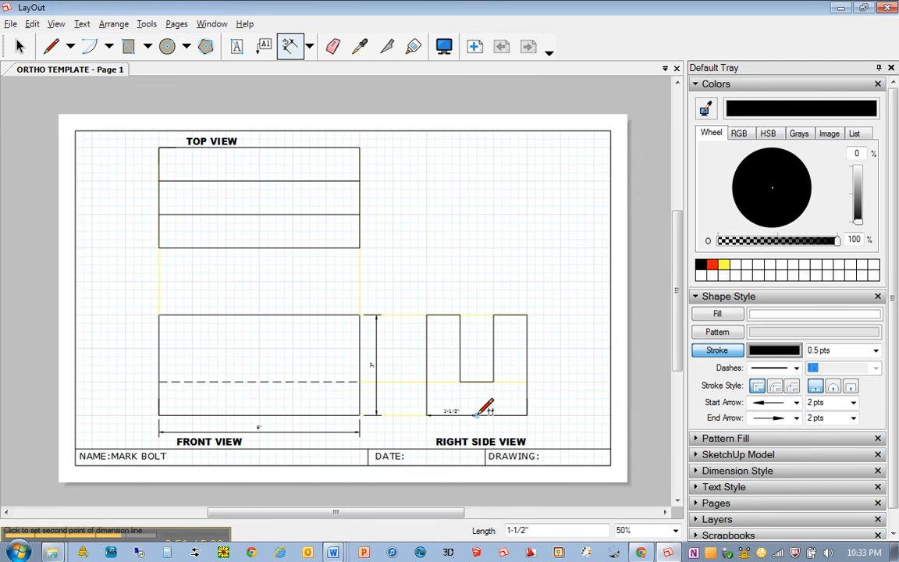
{"action": "left_click", "coordinate": [527, 414]}
{"action": "left_click", "coordinate": [530, 427]}
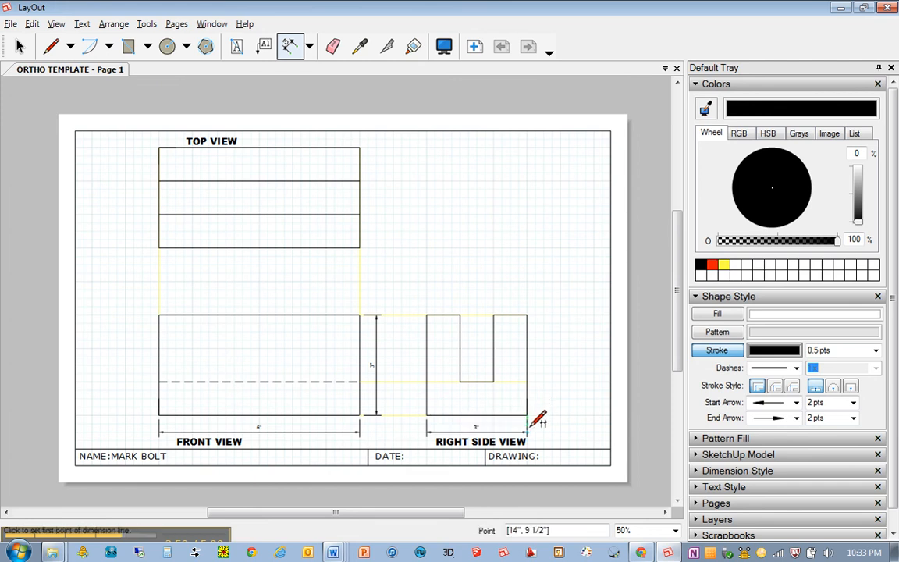
Dimension the widths of the two upright walls beside the notch in the right side view, about 1/4" above their upper edges
{"action": "left_click", "coordinate": [427, 315]}
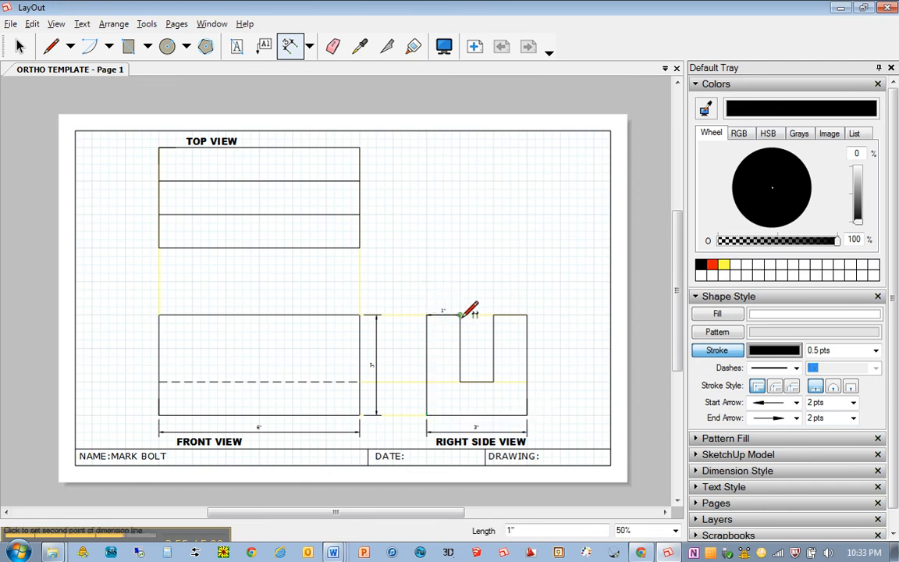
{"action": "left_click", "coordinate": [460, 315]}
{"action": "left_click", "coordinate": [463, 305]}
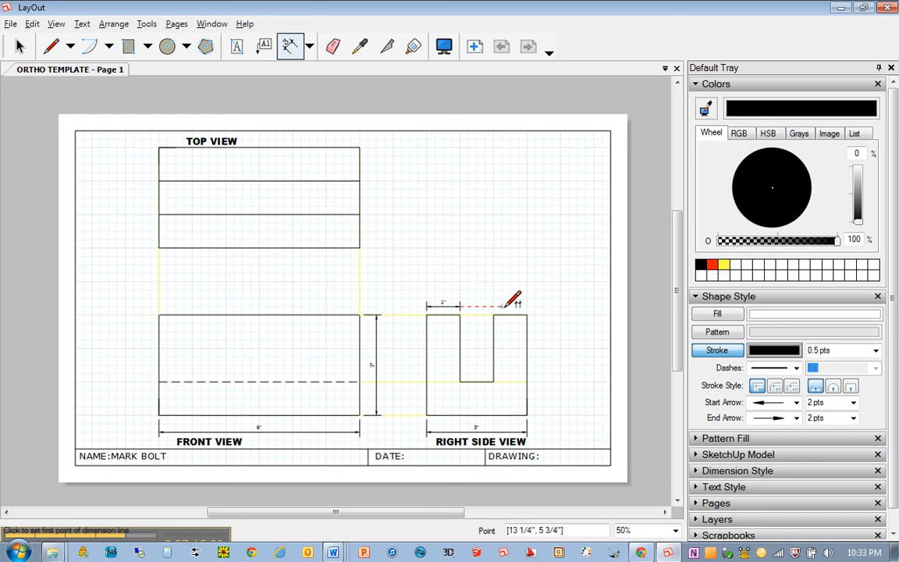
{"action": "left_click", "coordinate": [493, 315]}
{"action": "left_click", "coordinate": [526, 314]}
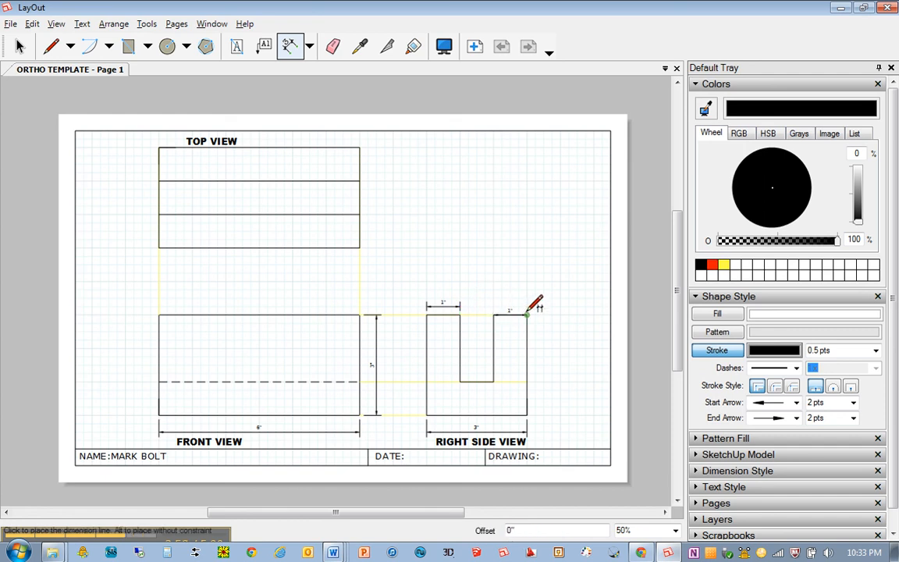
{"action": "left_click", "coordinate": [538, 302]}
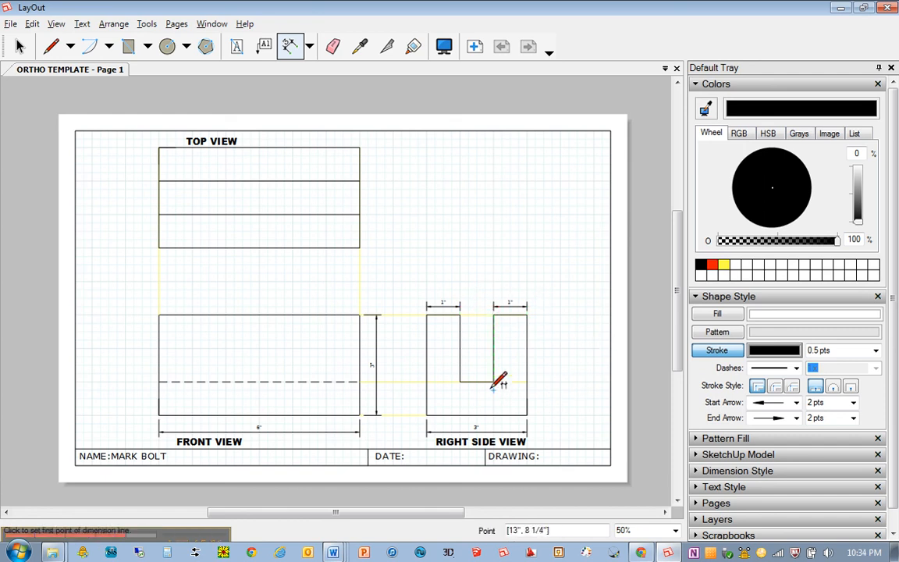
Try to dimension the notch depth along the right side view's outer right edge, offset 1/2"
{"action": "left_click", "coordinate": [526, 314]}
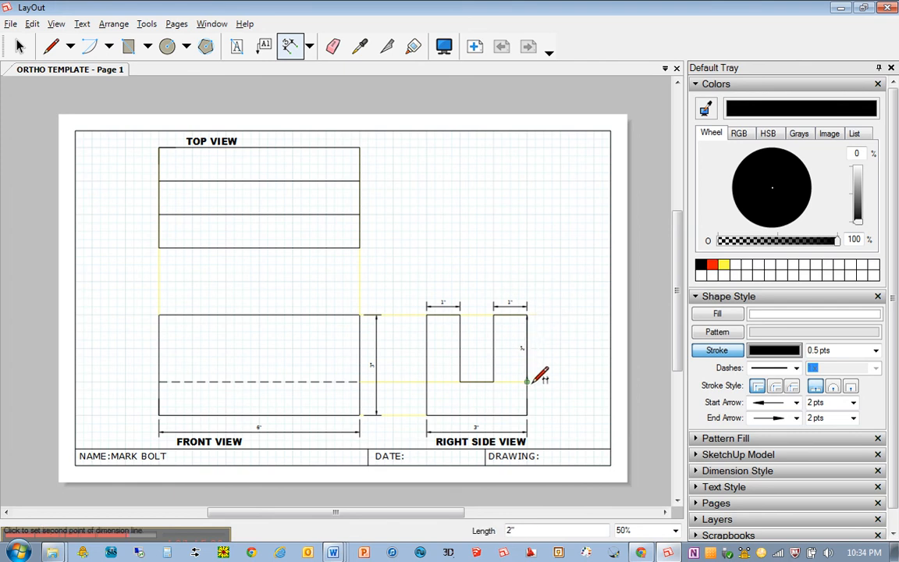
{"action": "left_click", "coordinate": [527, 382]}
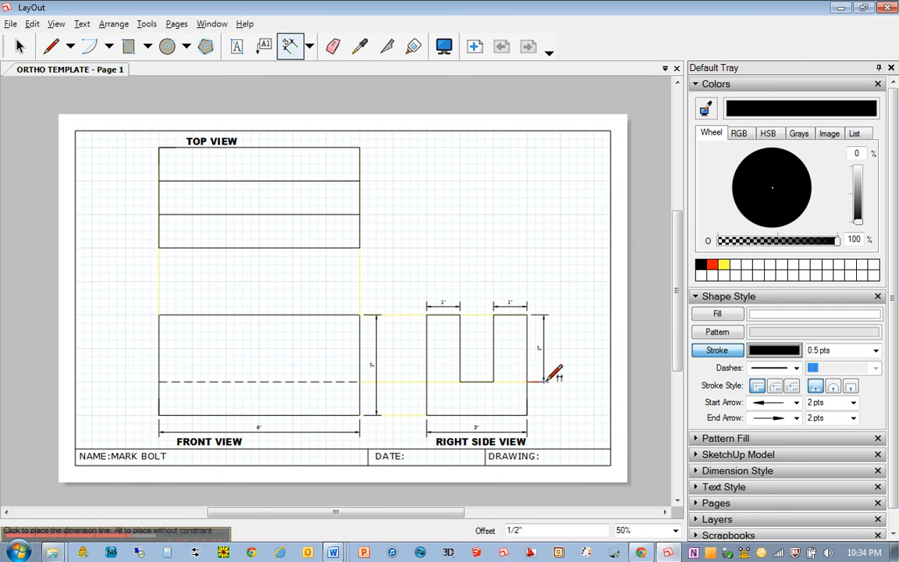
{"action": "left_click", "coordinate": [546, 380]}
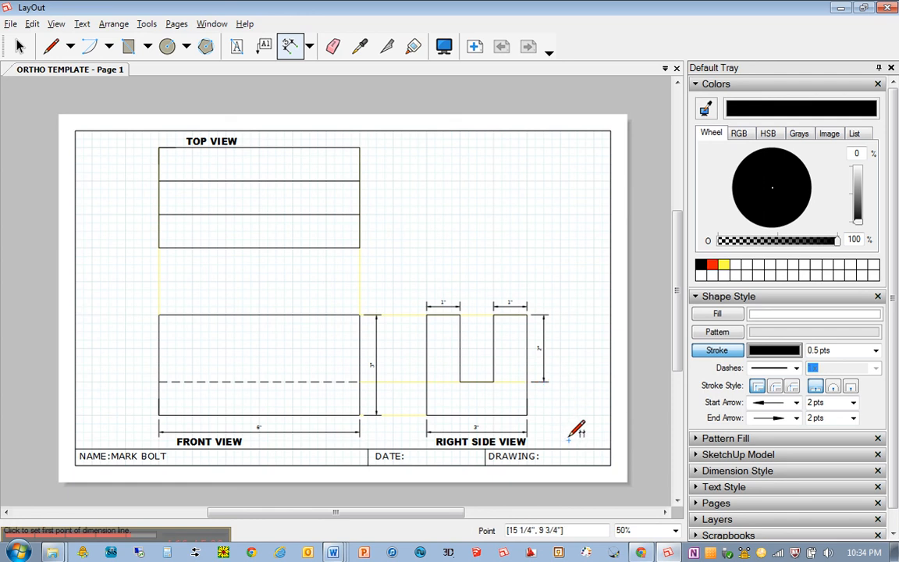
Try to dimension the notch depth from the view's upper right corner to the notch's lower right corner, offset 1 1/2"
{"action": "left_click", "coordinate": [526, 315]}
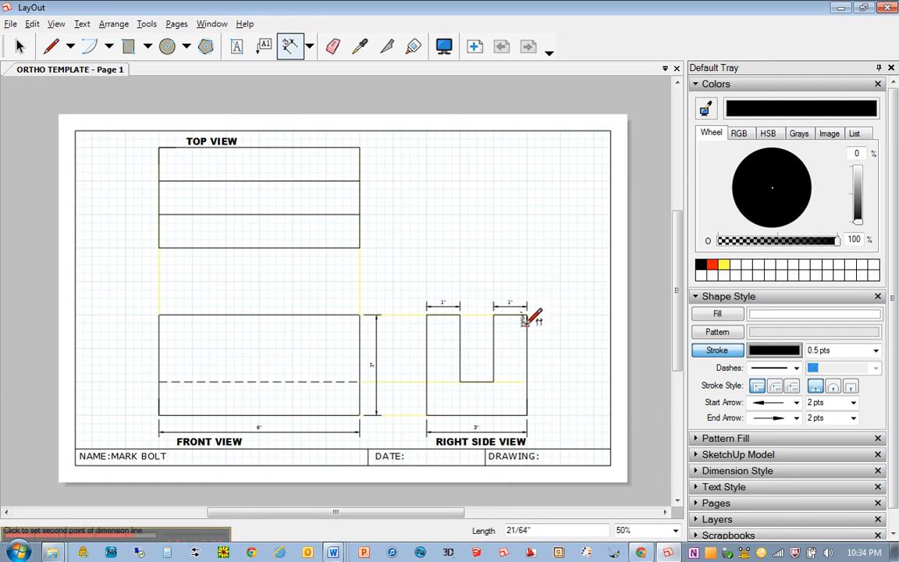
{"action": "left_click", "coordinate": [493, 381]}
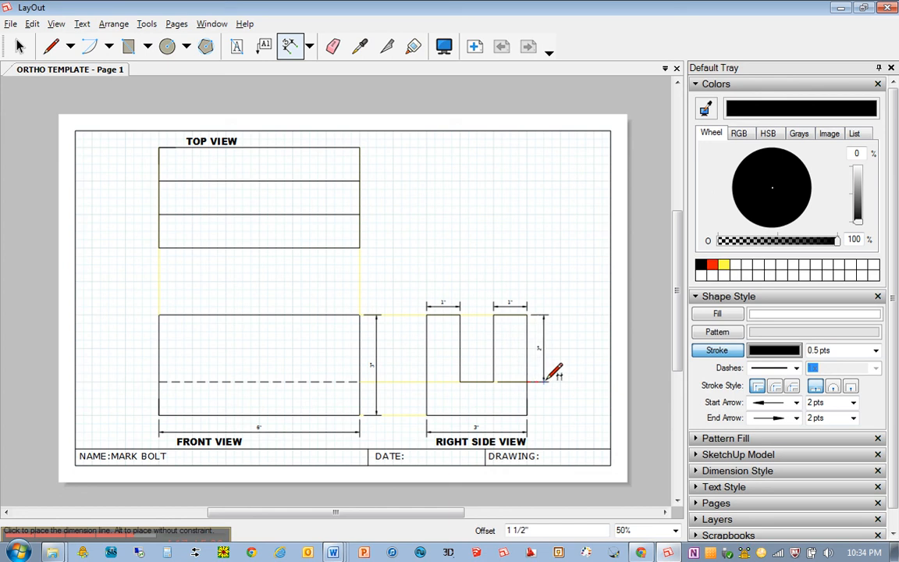
{"action": "left_click", "coordinate": [549, 379]}
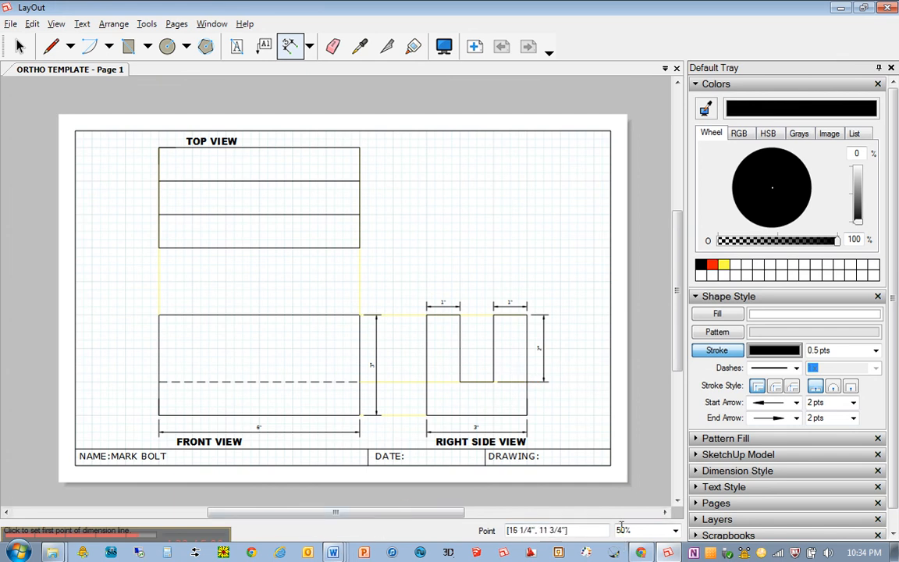
Recheck ORTHO3 in the Word worksheet ORTHO1-4 and dimension the notch depth in LayOut along the right side view's outer right edge, offset 1/2"
{"action": "mouse_move", "coordinate": [335, 550]}
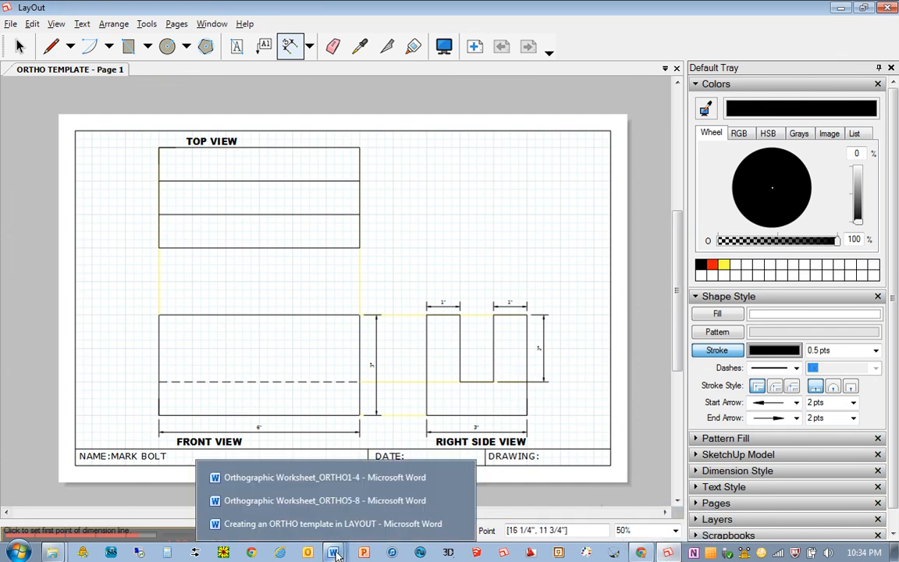
{"action": "left_click", "coordinate": [371, 477]}
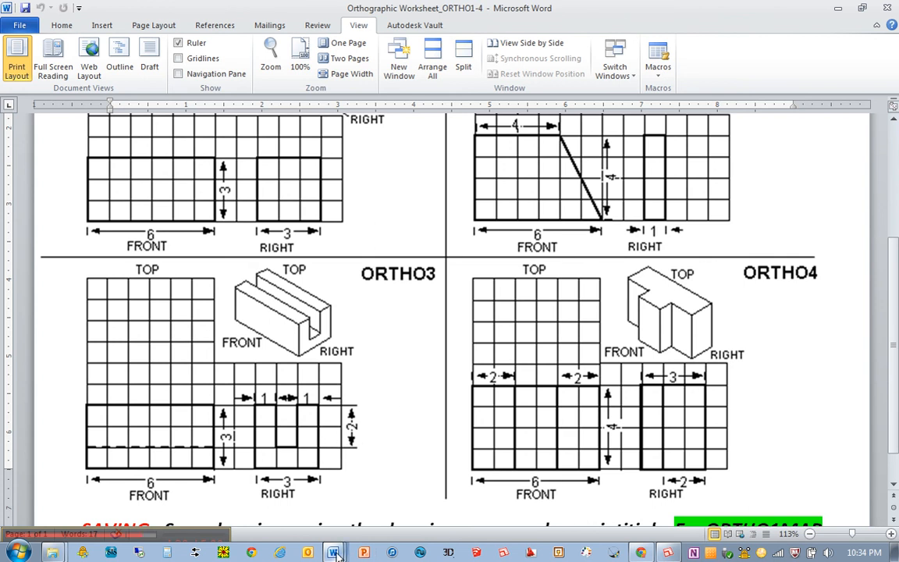
{"action": "left_click", "coordinate": [638, 553]}
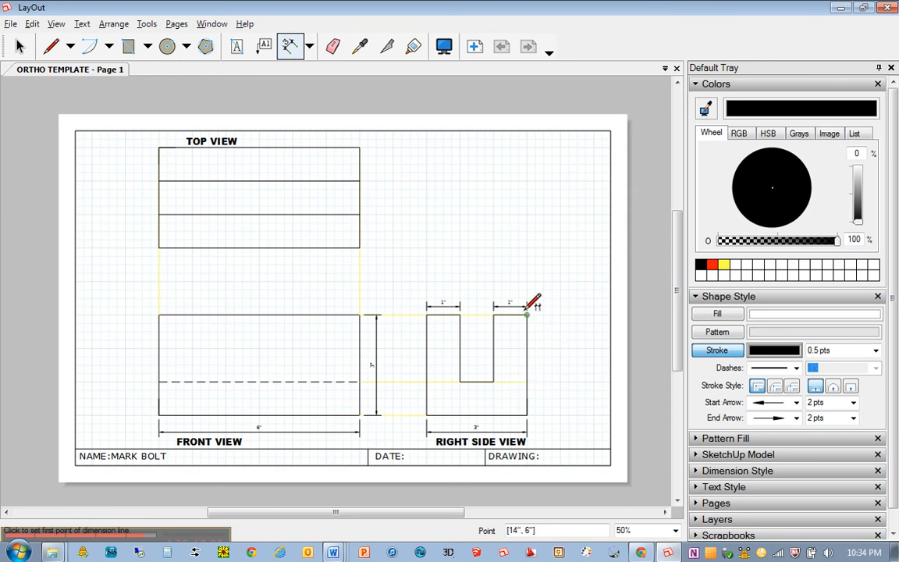
{"action": "left_click", "coordinate": [528, 314]}
{"action": "left_click", "coordinate": [527, 382]}
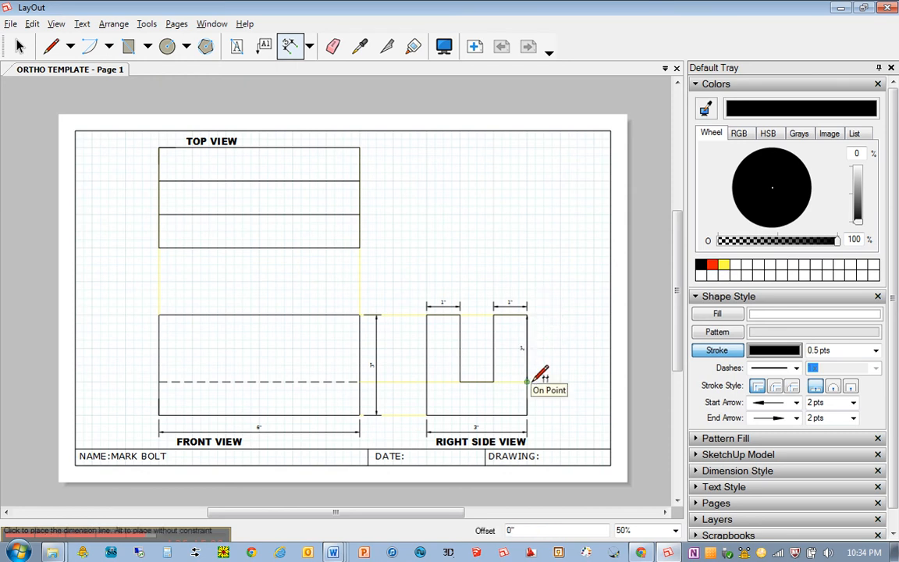
{"action": "left_click", "coordinate": [550, 374]}
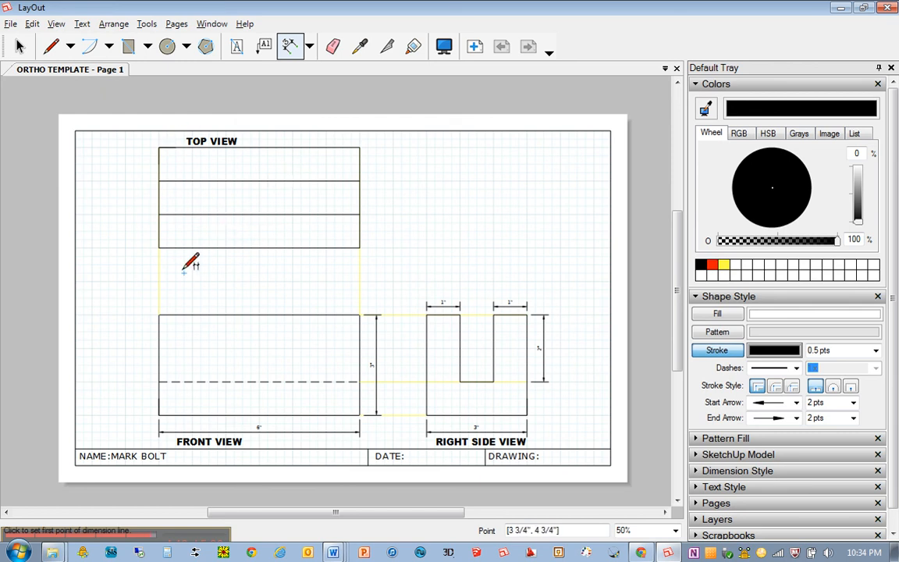
Add a linear dimension for the top view's width, offset 1/2" below its lower edge
{"action": "left_click", "coordinate": [159, 248]}
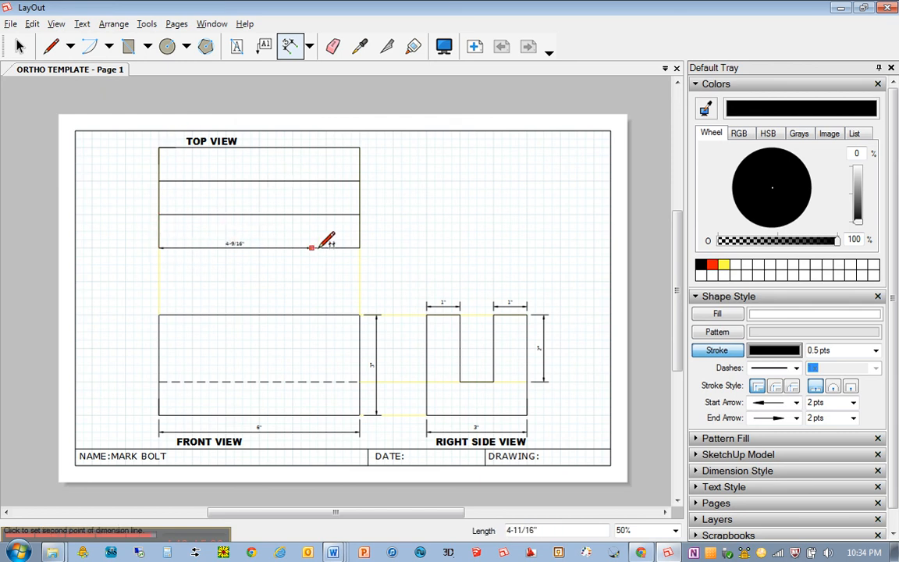
{"action": "left_click", "coordinate": [359, 248]}
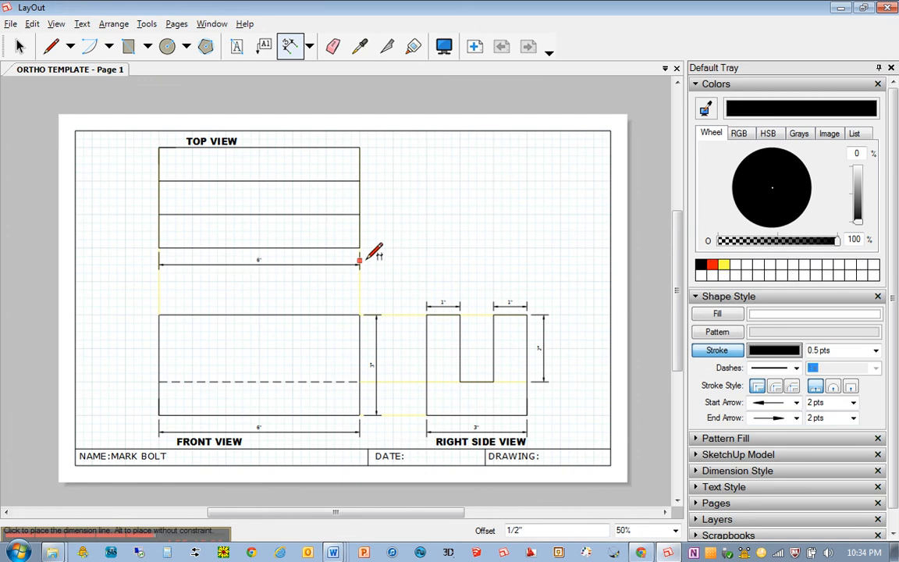
{"action": "left_click", "coordinate": [373, 251]}
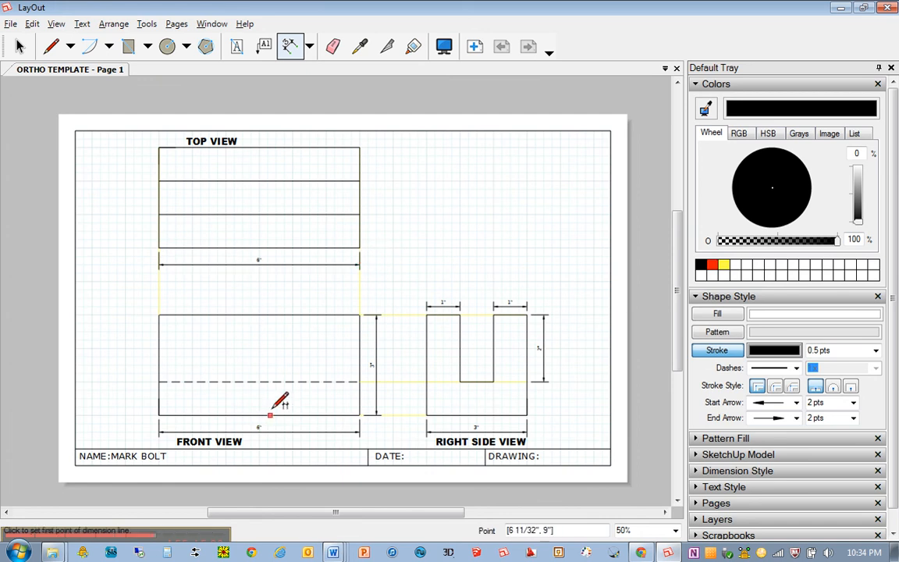